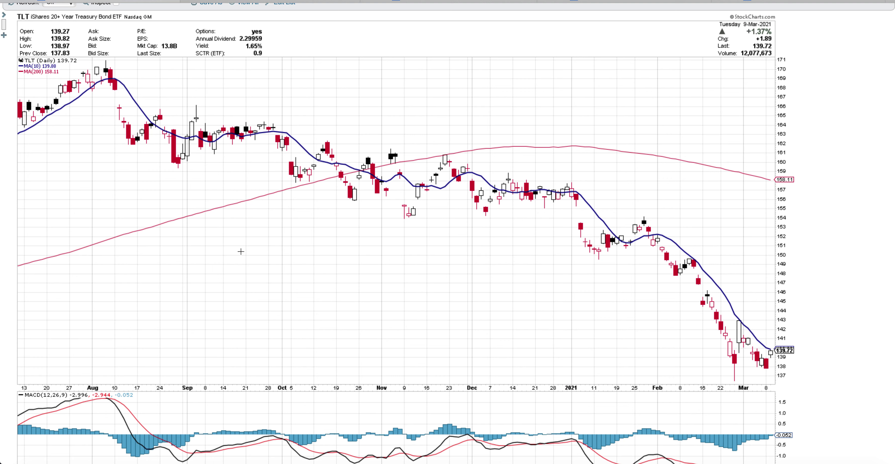
Turn on value inspection for the StockCharts TLT chart.
{"action": "scroll", "coordinate": [244, 266], "scroll_direction": "up", "scroll_amount": 5}
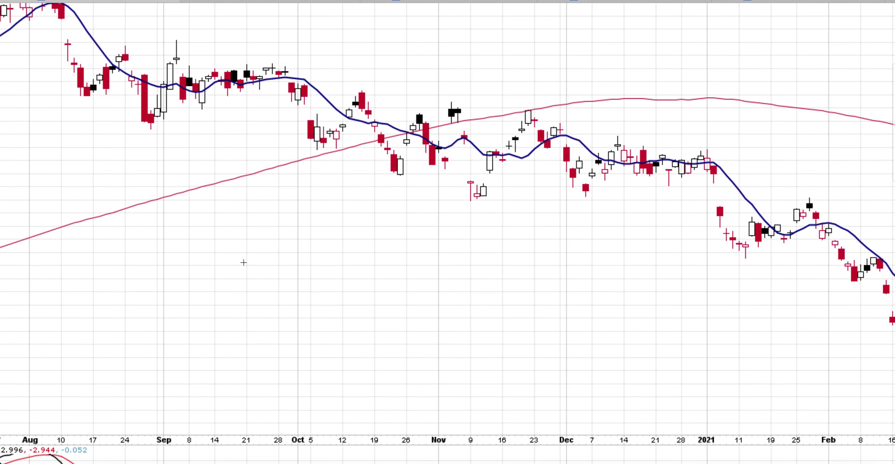
{"action": "scroll", "coordinate": [243, 263], "scroll_direction": "down", "scroll_amount": 1}
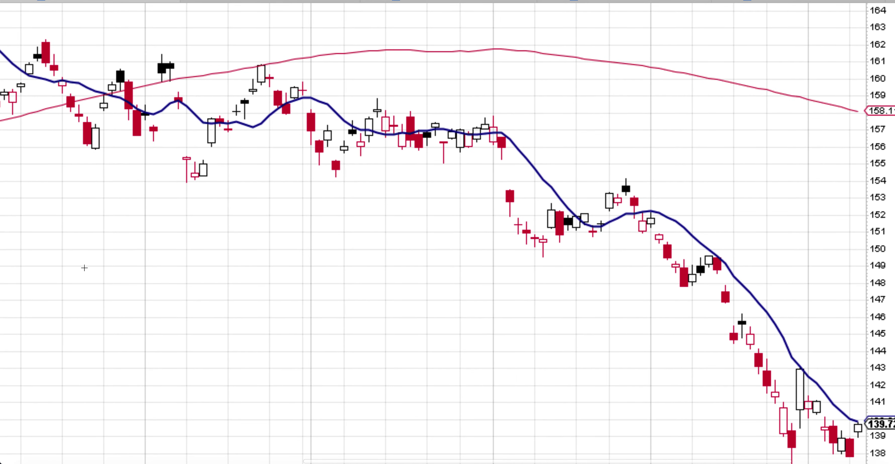
{"action": "scroll", "coordinate": [520, 405], "scroll_direction": "down", "scroll_amount": 3}
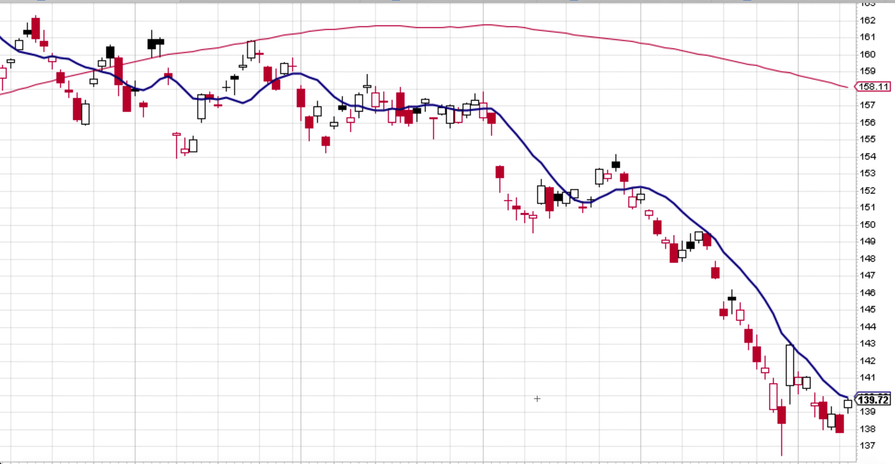
{"action": "scroll", "coordinate": [536, 399], "scroll_direction": "up", "scroll_amount": 2}
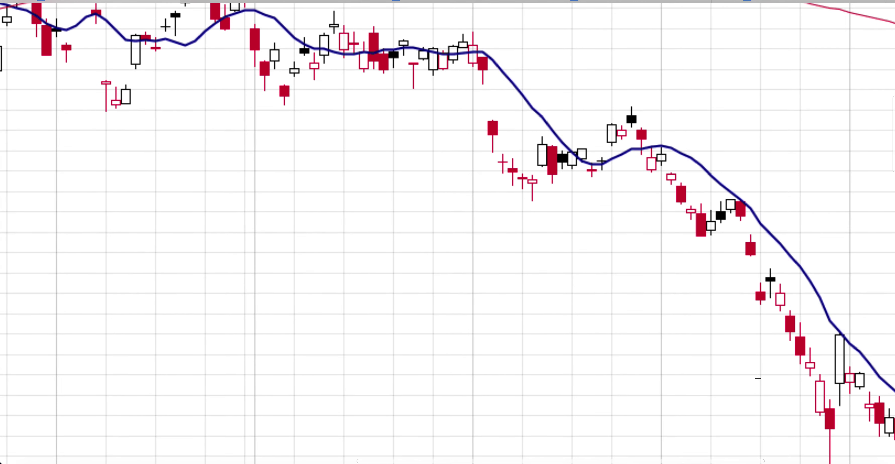
{"action": "scroll", "coordinate": [718, 368], "scroll_direction": "down", "scroll_amount": 2}
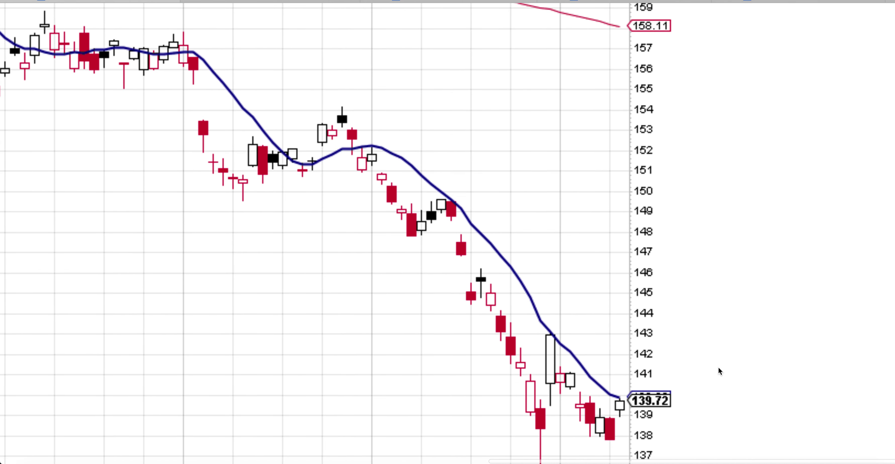
{"action": "scroll", "coordinate": [666, 386], "scroll_direction": "up", "scroll_amount": 3}
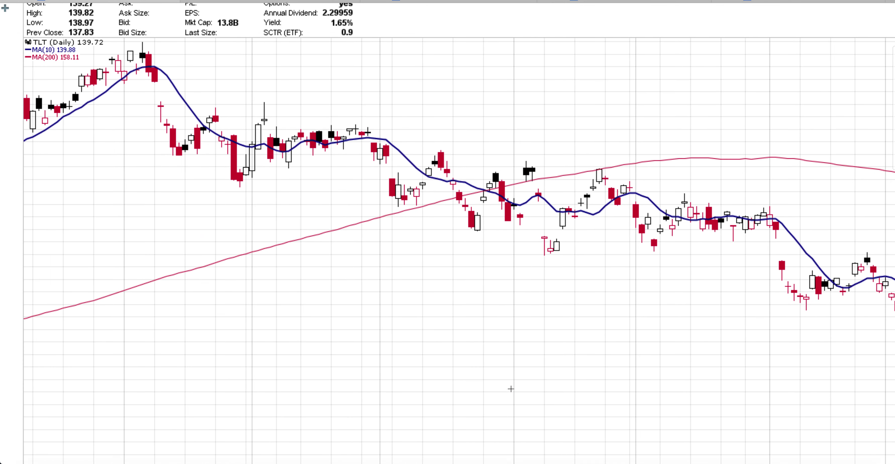
{"action": "scroll", "coordinate": [511, 390], "scroll_direction": "up", "scroll_amount": 3}
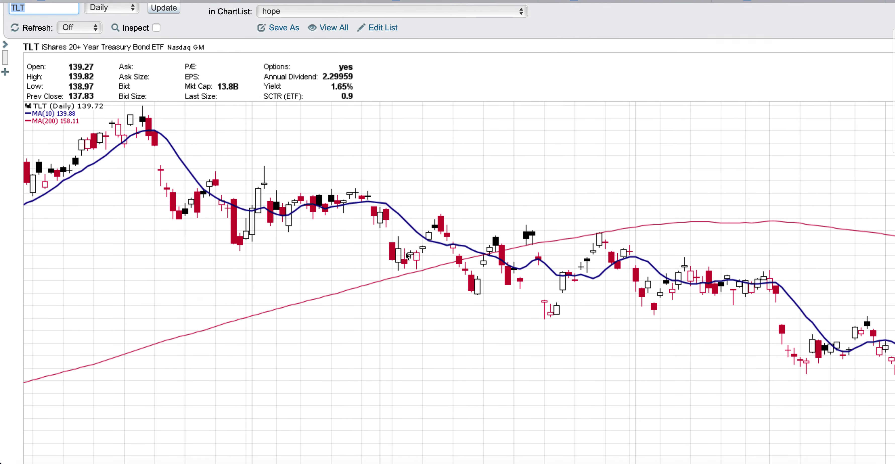
{"action": "left_click", "coordinate": [157, 26]}
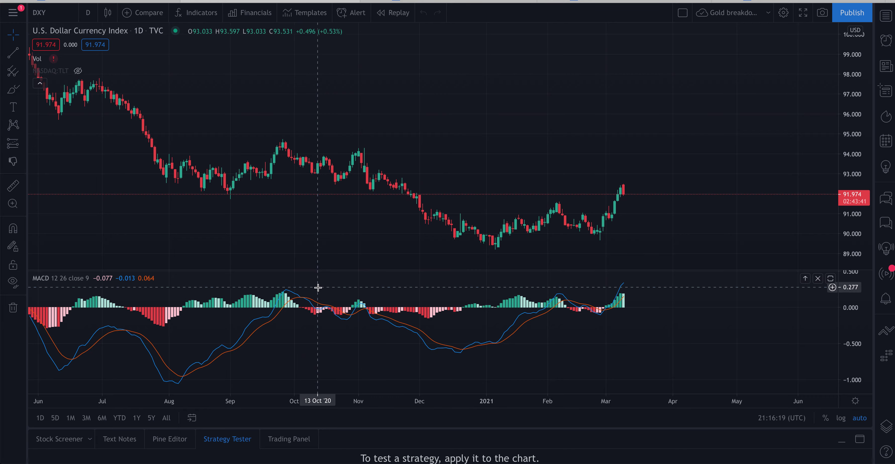
Draw a trend-based Fib extension on DXY from the 19 Feb low to the 22 Jan high.
{"action": "scroll", "coordinate": [318, 288], "scroll_direction": "right", "scroll_amount": 5}
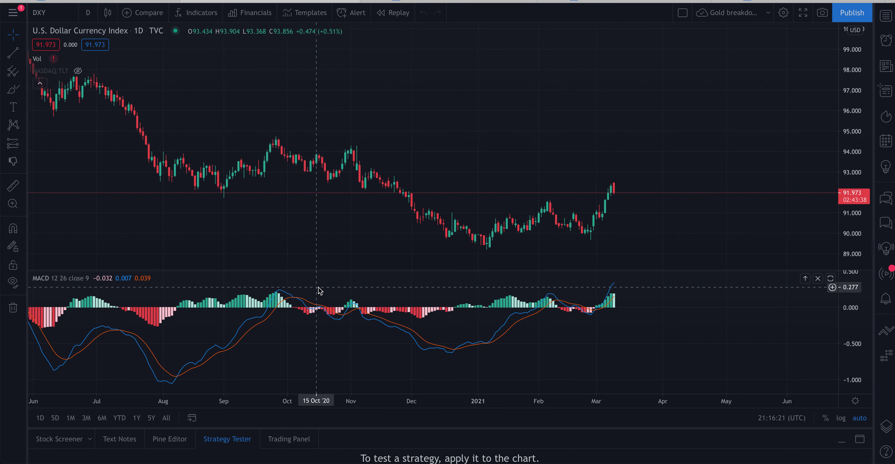
{"action": "scroll", "coordinate": [320, 290], "scroll_direction": "right", "scroll_amount": 10}
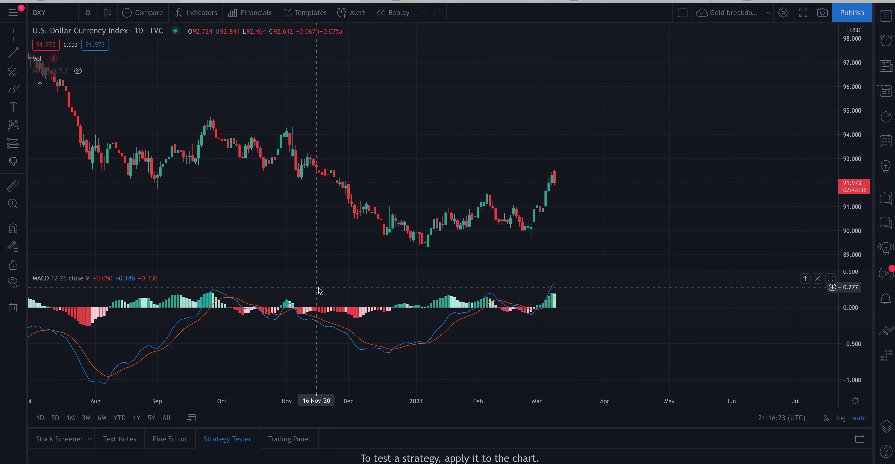
{"action": "scroll", "coordinate": [319, 290], "scroll_direction": "right", "scroll_amount": 2}
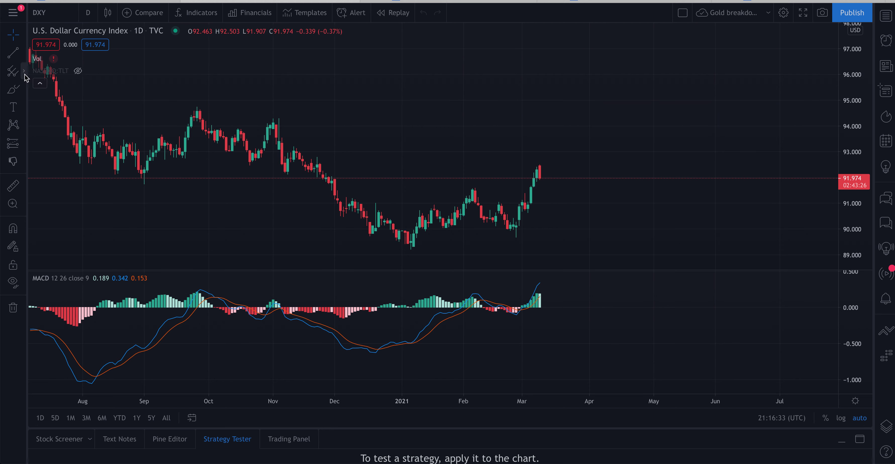
{"action": "left_click", "coordinate": [24, 73]}
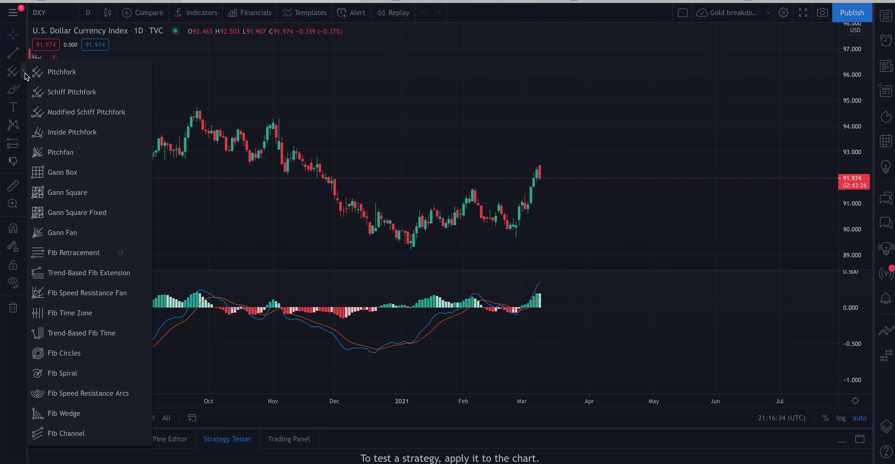
{"action": "left_click", "coordinate": [49, 276]}
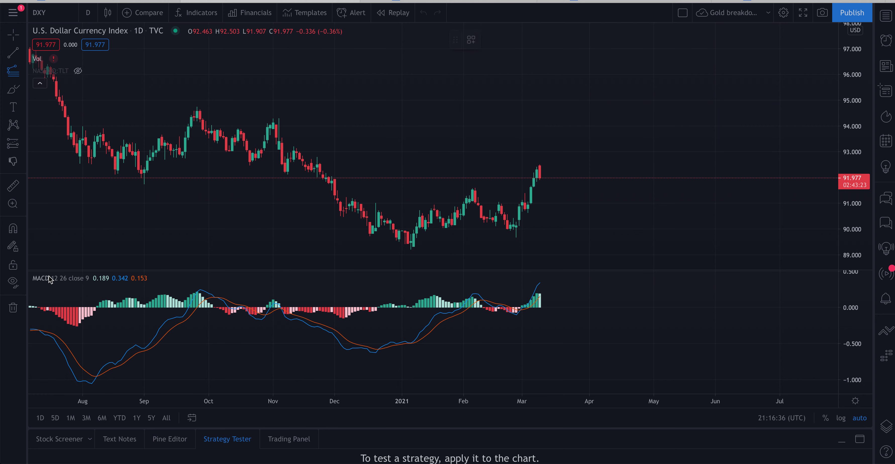
{"action": "left_click", "coordinate": [504, 238]}
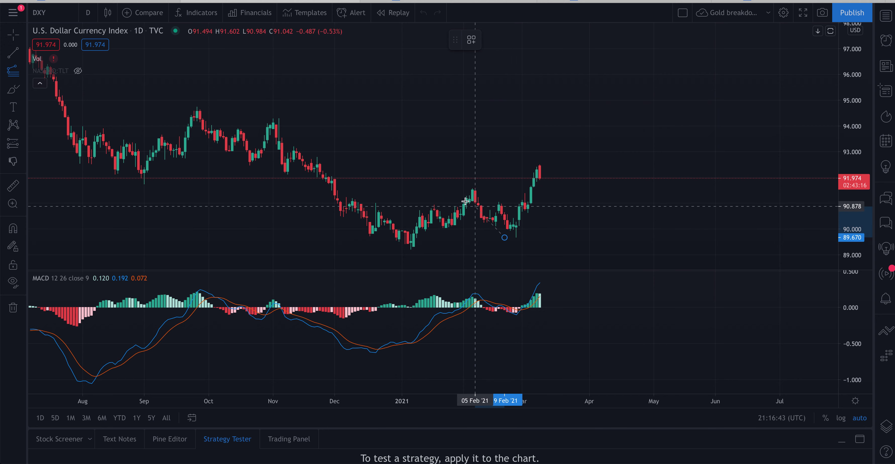
{"action": "left_click", "coordinate": [446, 188]}
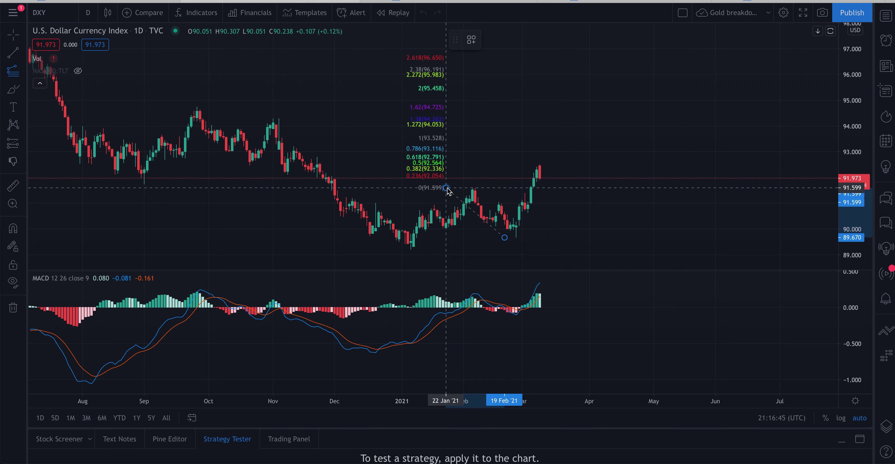
{"action": "left_click", "coordinate": [447, 188]}
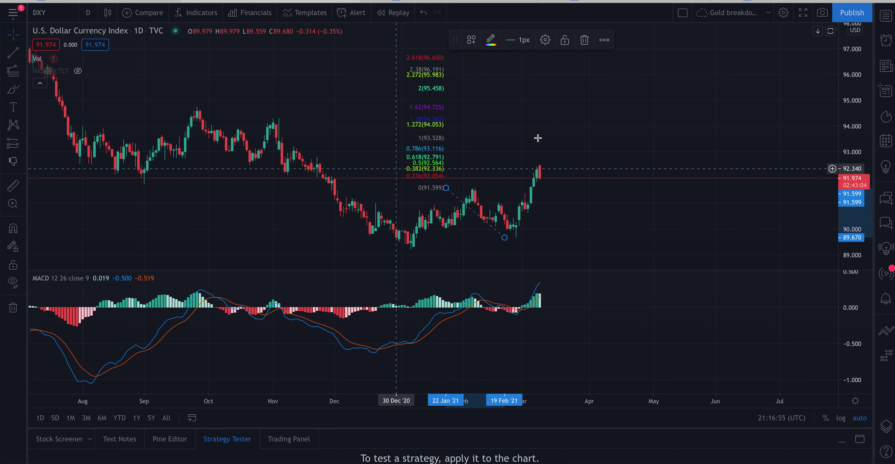
Delete the Fib extension, draw another from the 11 Feb low, and delete that too.
{"action": "left_click", "coordinate": [584, 40]}
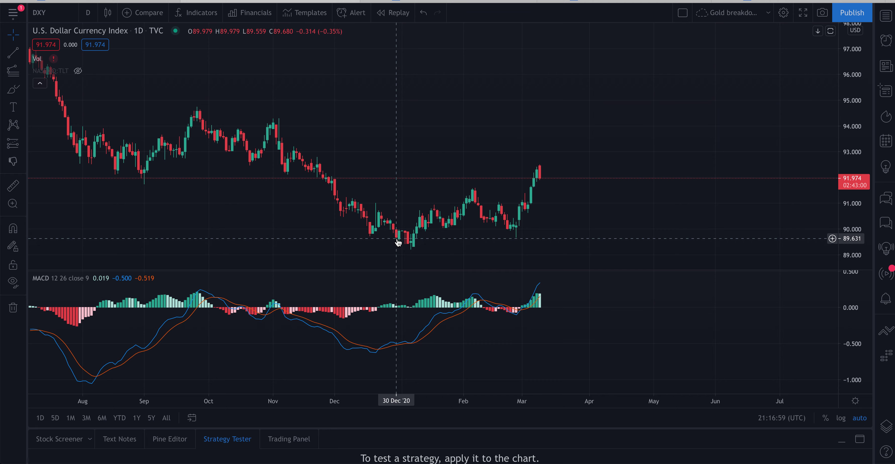
{"action": "left_click", "coordinate": [13, 71]}
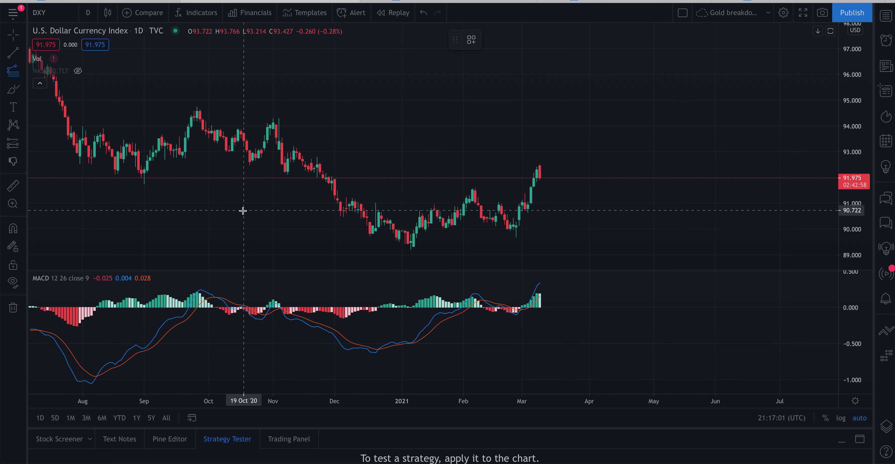
{"action": "left_click", "coordinate": [487, 239]}
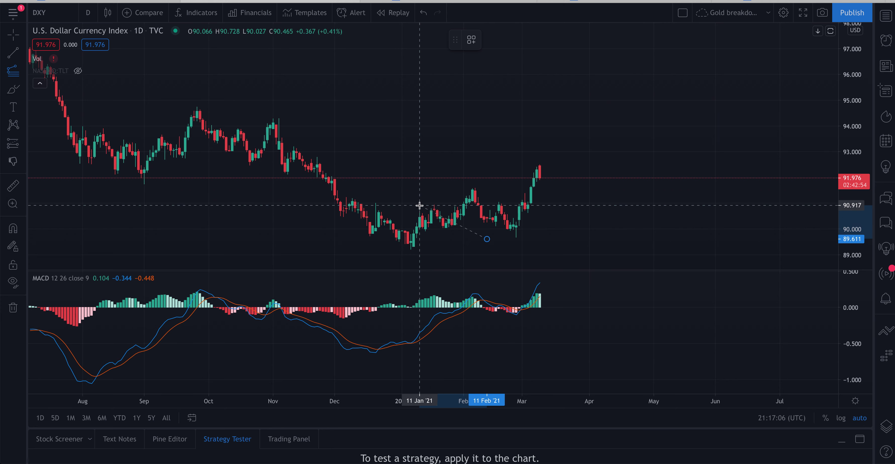
{"action": "double_click", "coordinate": [495, 204]}
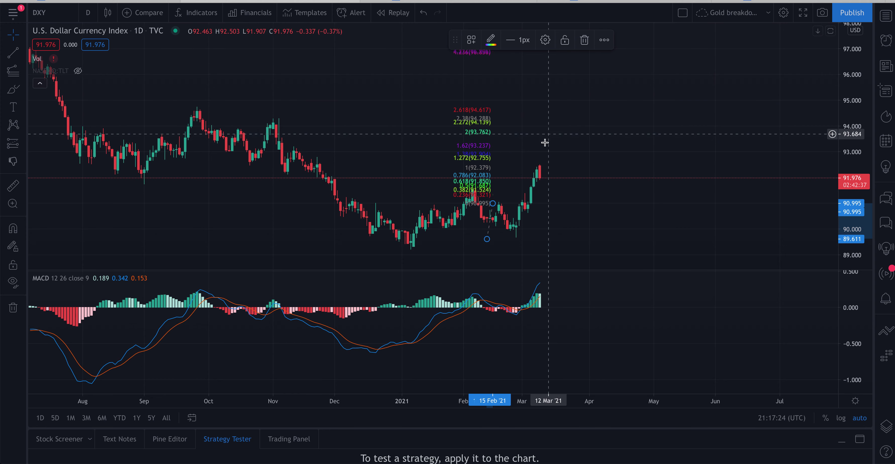
{"action": "left_click", "coordinate": [583, 44]}
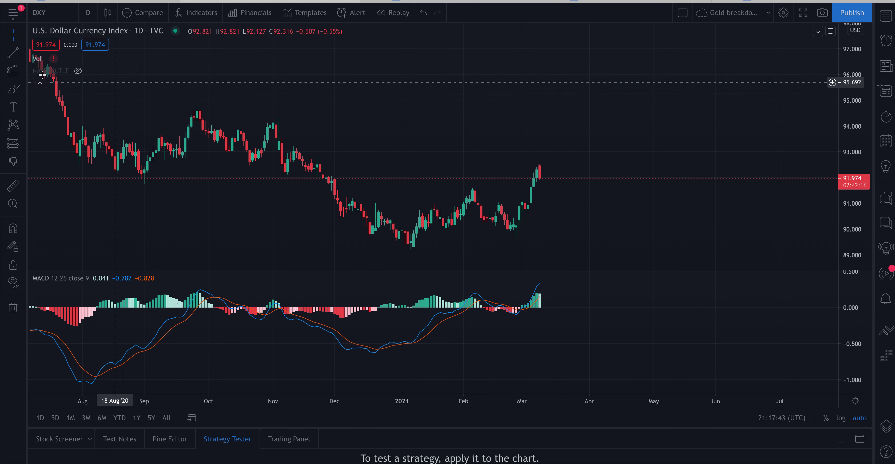
Draw a Fib retracement on DXY from the 01 Mar low of 89.631 to the 92.496 high.
{"action": "left_click", "coordinate": [24, 73]}
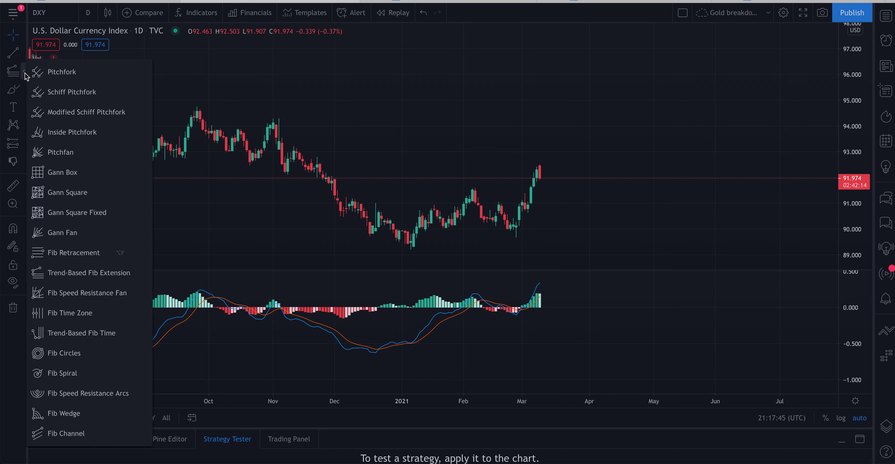
{"action": "left_click", "coordinate": [64, 253]}
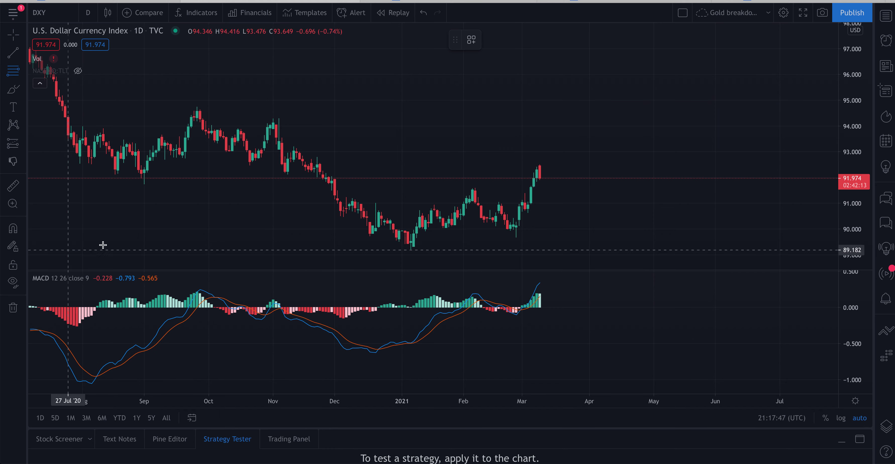
{"action": "left_click", "coordinate": [522, 239]}
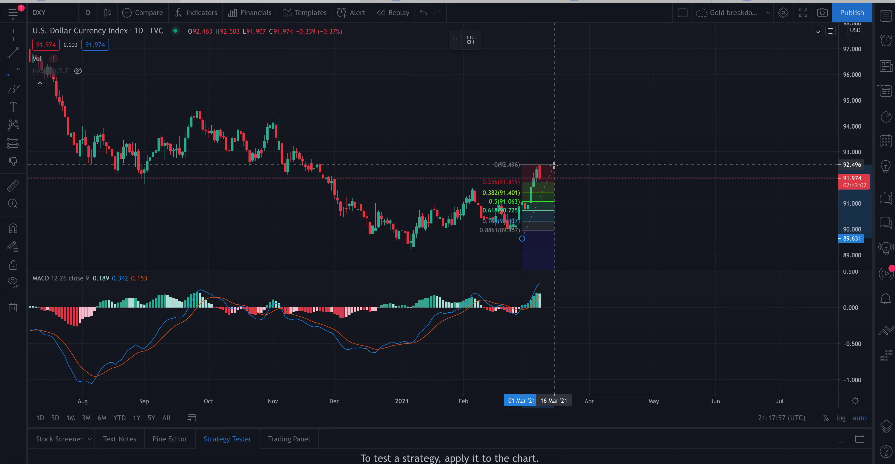
{"action": "left_click", "coordinate": [554, 166]}
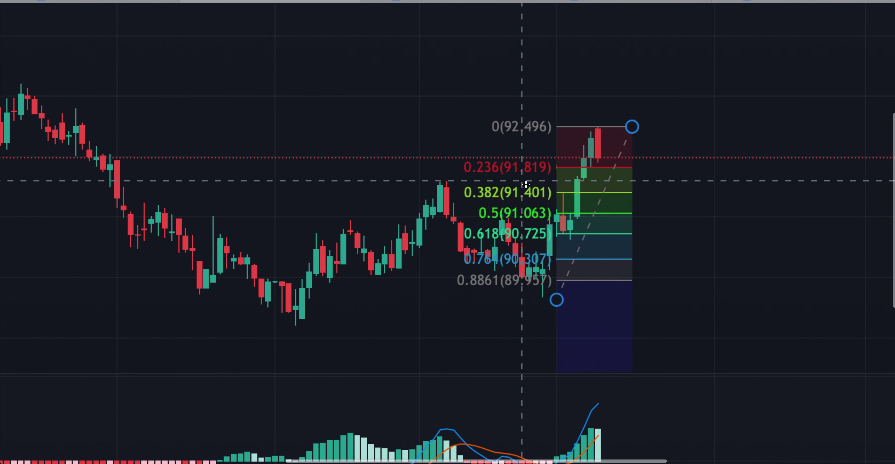
{"action": "scroll", "coordinate": [516, 205], "scroll_direction": "down", "scroll_amount": 3}
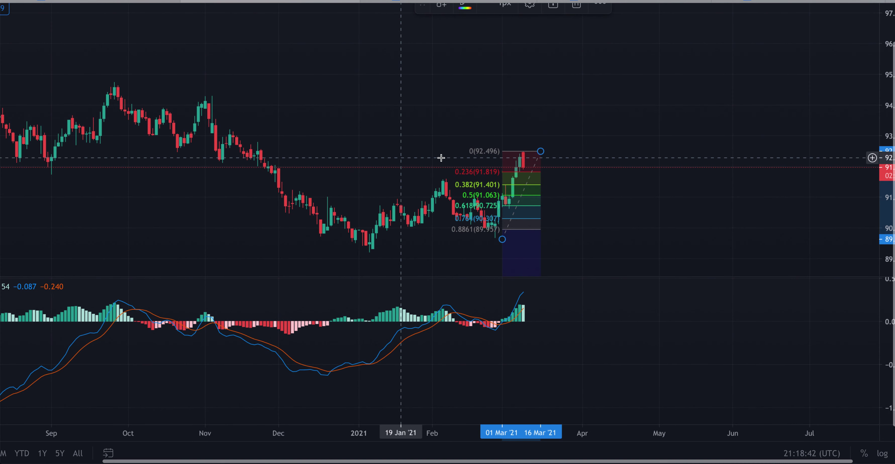
Delete the Fib retracement and zoom out to show Dollar Index history back to May.
{"action": "left_click", "coordinate": [580, 9]}
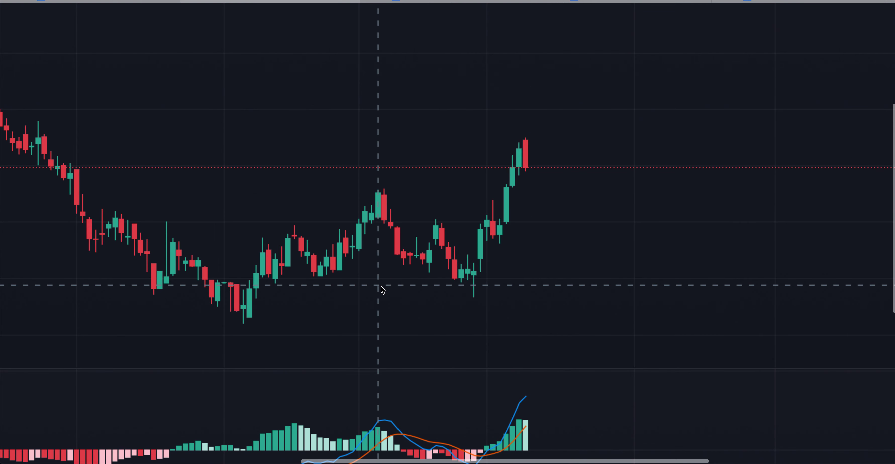
{"action": "scroll", "coordinate": [384, 299], "scroll_direction": "down", "scroll_amount": 2}
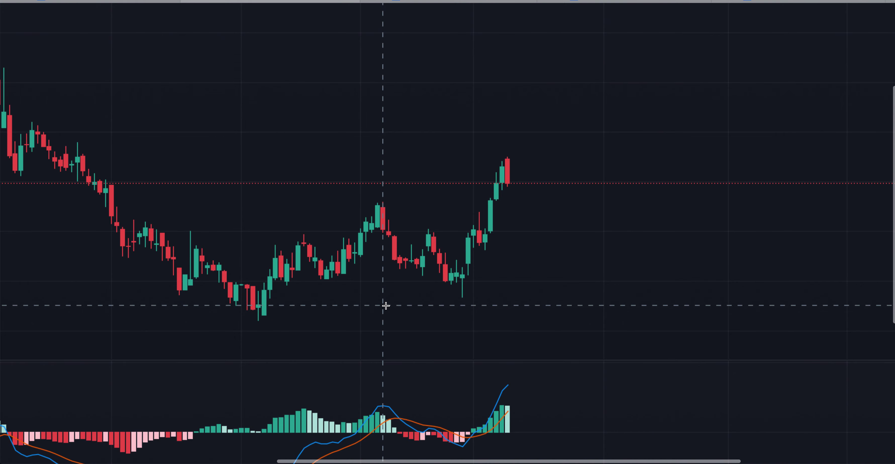
{"action": "scroll", "coordinate": [466, 259], "scroll_direction": "down", "scroll_amount": 2}
{"action": "scroll", "coordinate": [466, 259], "scroll_direction": "left", "scroll_amount": 10}
{"action": "scroll", "coordinate": [369, 237], "scroll_direction": "right", "scroll_amount": 3}
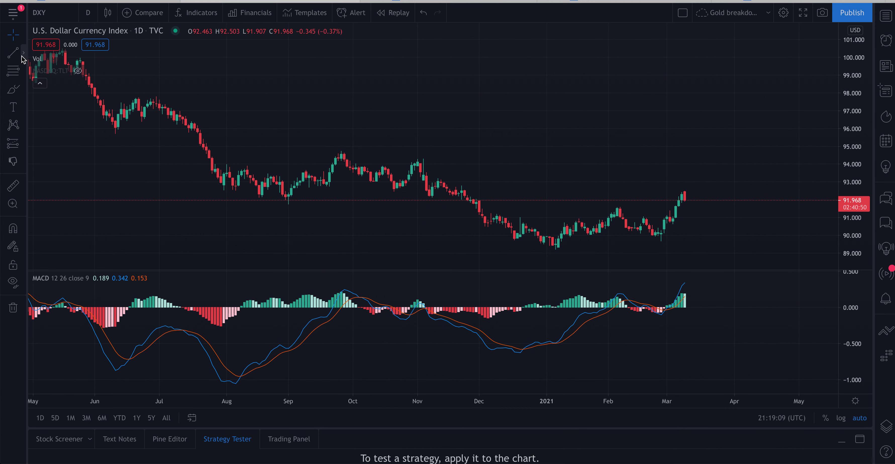
Draw a new DXY Fib retracement (0 at 92.498, 0.5 at 91.060), then return to the StockCharts TLT chart.
{"action": "left_click", "coordinate": [16, 72]}
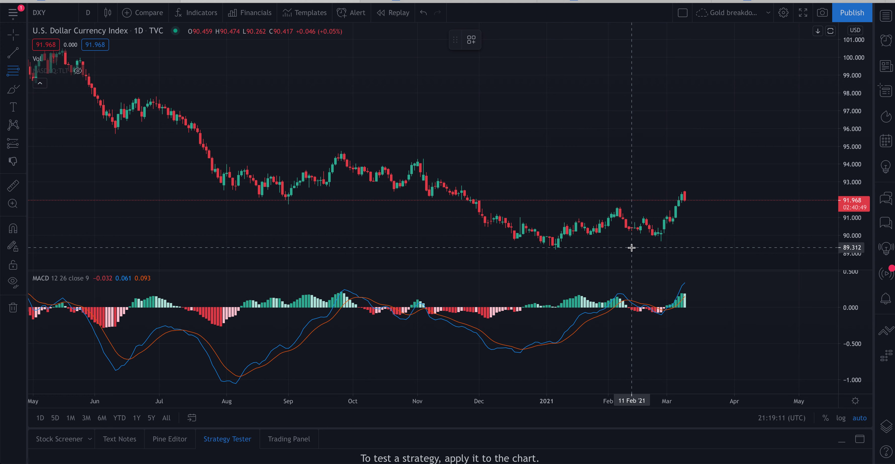
{"action": "left_click", "coordinate": [644, 242]}
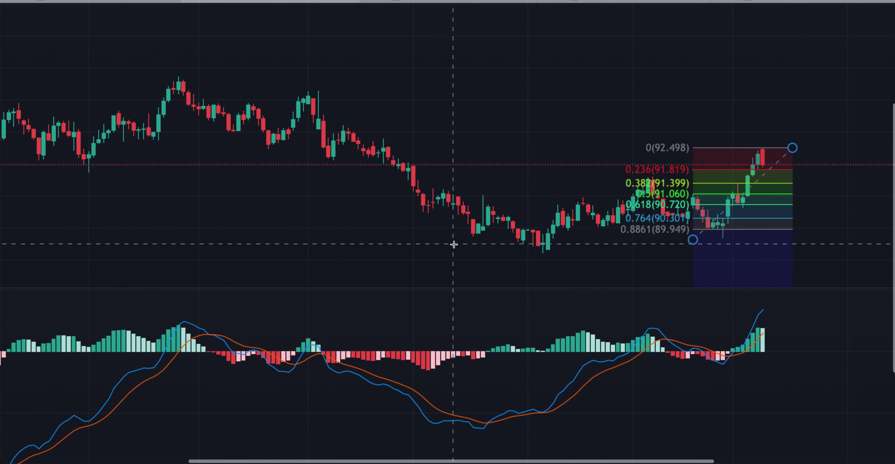
{"action": "scroll", "coordinate": [454, 245], "scroll_direction": "right", "scroll_amount": 5}
{"action": "scroll", "coordinate": [454, 245], "scroll_direction": "up", "scroll_amount": 5}
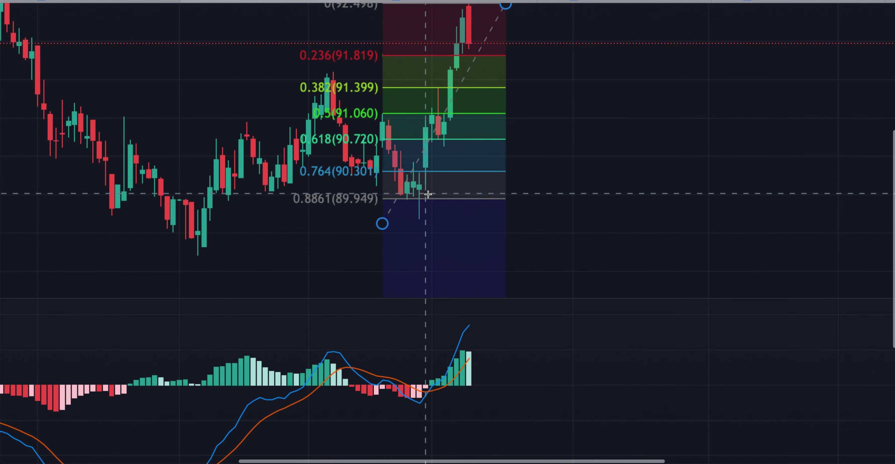
{"action": "scroll", "coordinate": [428, 195], "scroll_direction": "down", "scroll_amount": 3}
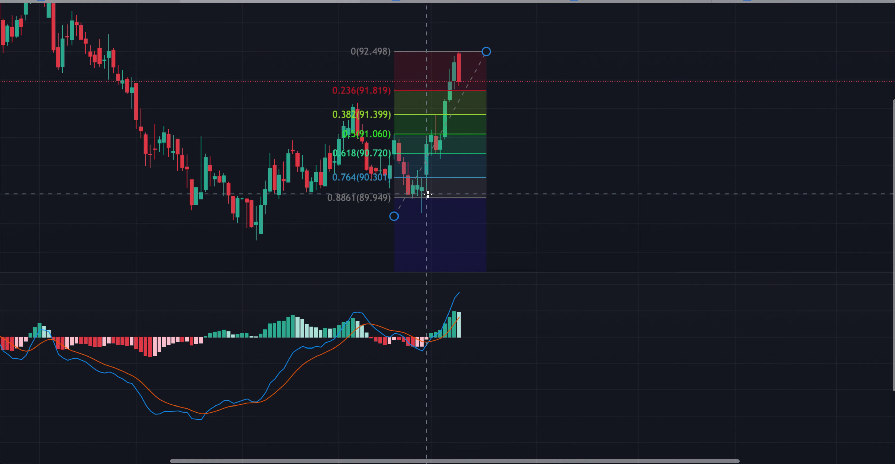
{"action": "scroll", "coordinate": [428, 194], "scroll_direction": "left", "scroll_amount": 3}
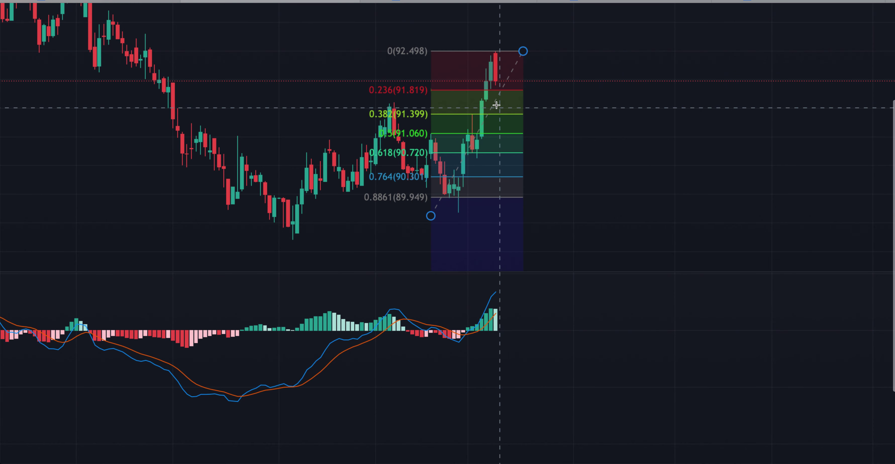
{"action": "left_click", "coordinate": [146, 2]}
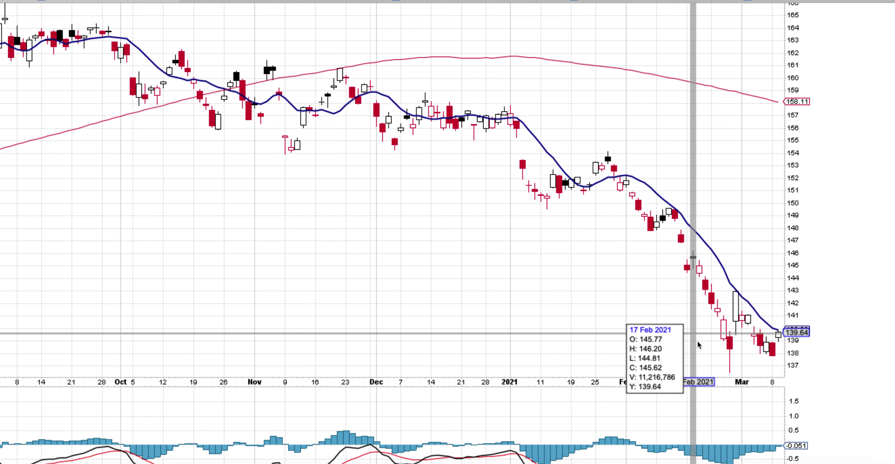
Scroll through the TLT chart's MACD and stochastic panels and back up.
{"action": "scroll", "coordinate": [702, 352], "scroll_direction": "down", "scroll_amount": 3}
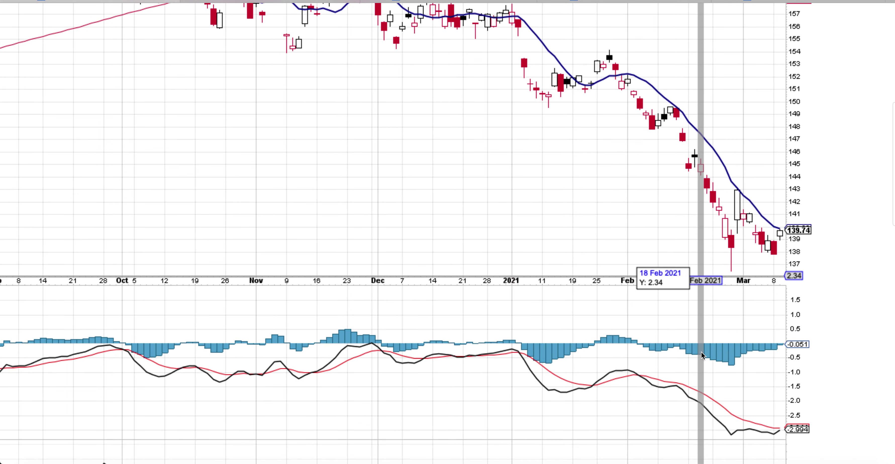
{"action": "scroll", "coordinate": [702, 352], "scroll_direction": "down", "scroll_amount": 3}
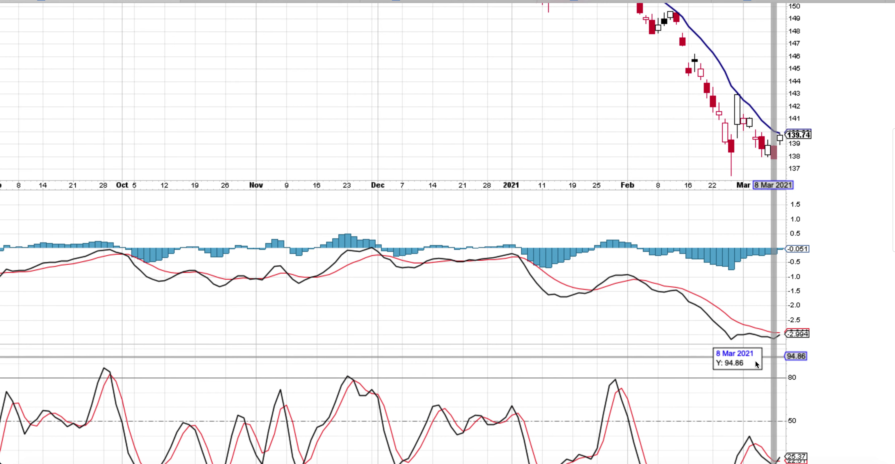
{"action": "scroll", "coordinate": [718, 379], "scroll_direction": "down", "scroll_amount": 1}
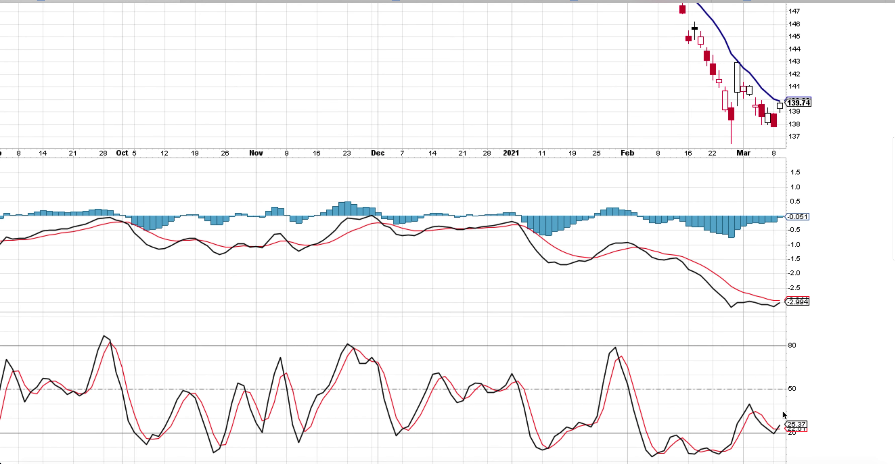
{"action": "scroll", "coordinate": [752, 404], "scroll_direction": "down", "scroll_amount": 1}
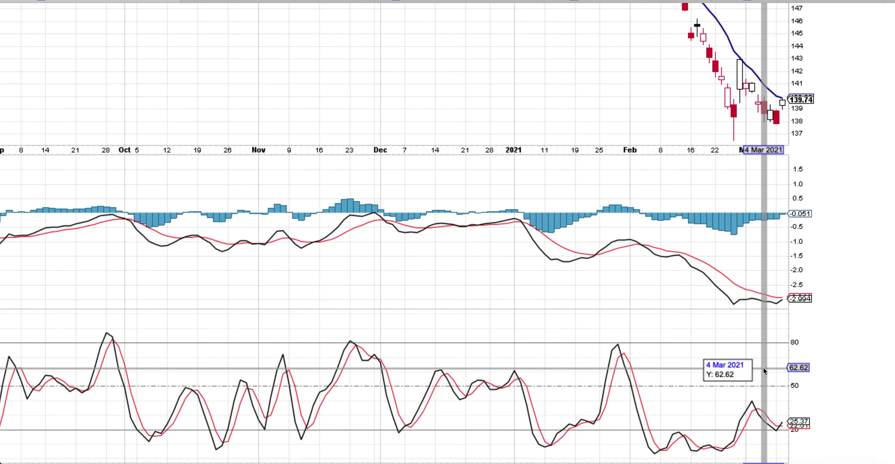
{"action": "scroll", "coordinate": [763, 368], "scroll_direction": "up", "scroll_amount": 1}
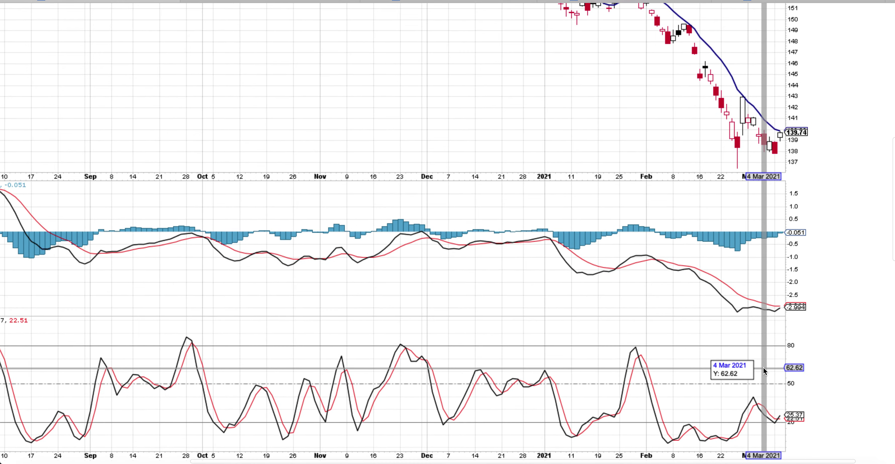
{"action": "scroll", "coordinate": [593, 332], "scroll_direction": "up", "scroll_amount": 3}
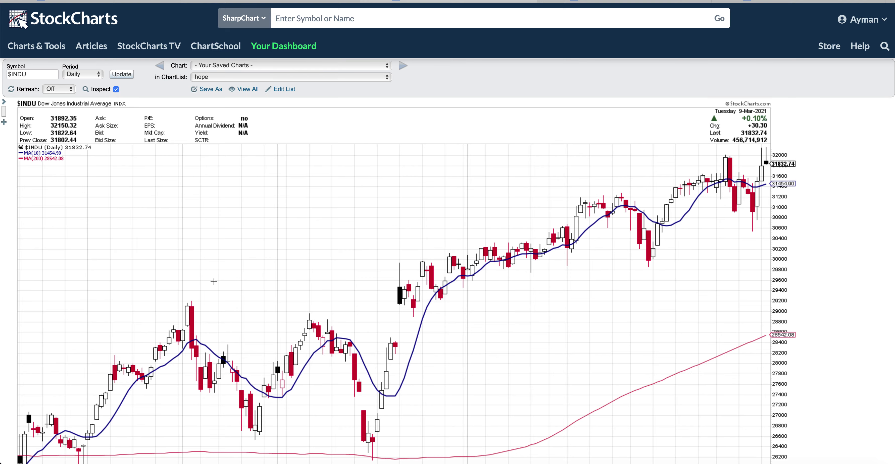
Review the $INDU MACD (12,26,9) and Full Stochastic (14,3) panels, then return to the header.
{"action": "scroll", "coordinate": [214, 282], "scroll_direction": "down", "scroll_amount": 2}
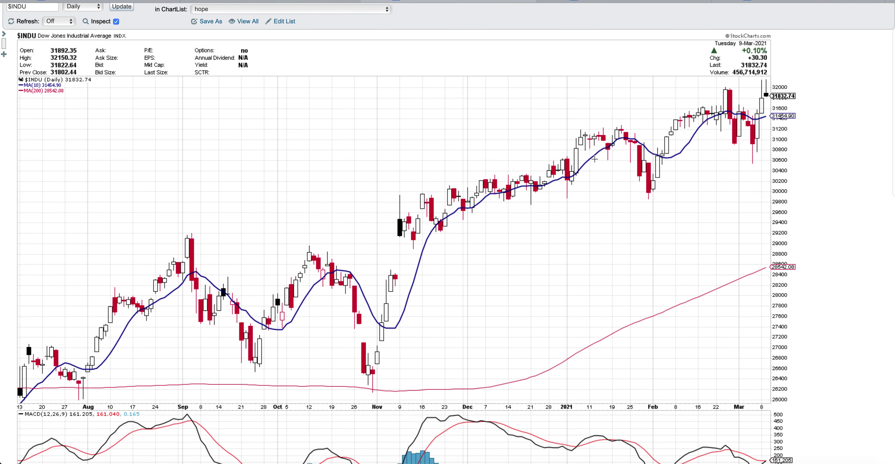
{"action": "scroll", "coordinate": [557, 147], "scroll_direction": "up", "scroll_amount": 1}
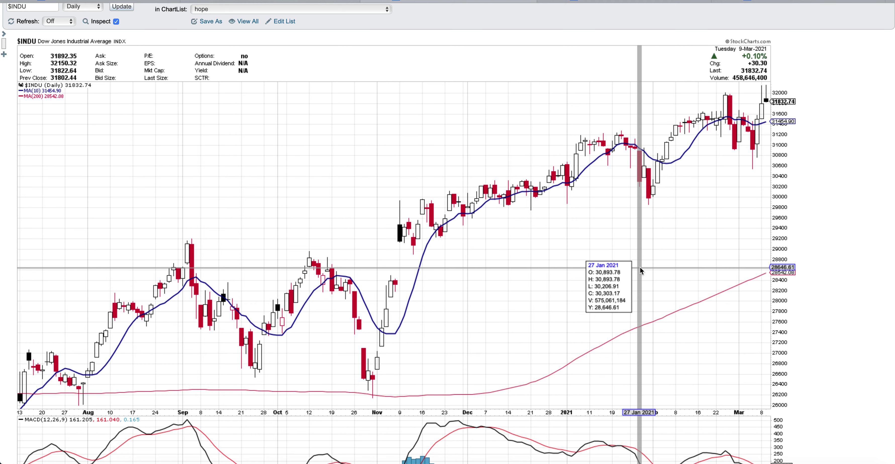
{"action": "scroll", "coordinate": [640, 268], "scroll_direction": "down", "scroll_amount": 3}
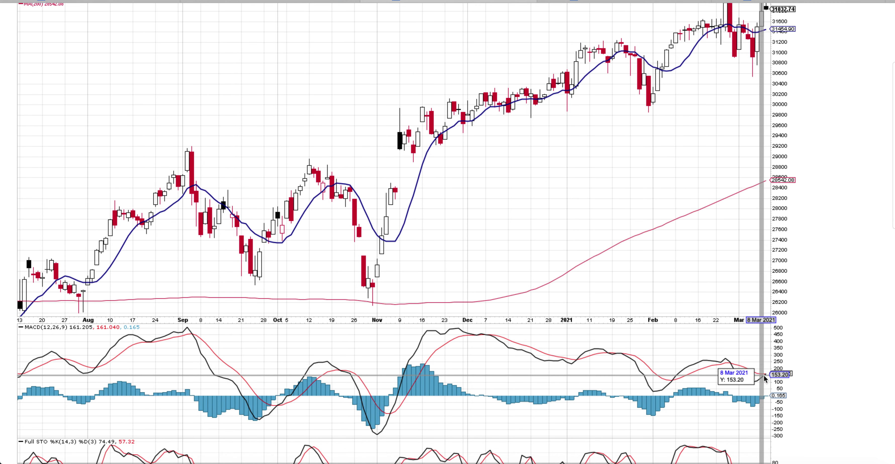
{"action": "scroll", "coordinate": [758, 400], "scroll_direction": "up", "scroll_amount": 3}
{"action": "scroll", "coordinate": [758, 399], "scroll_direction": "down", "scroll_amount": 2}
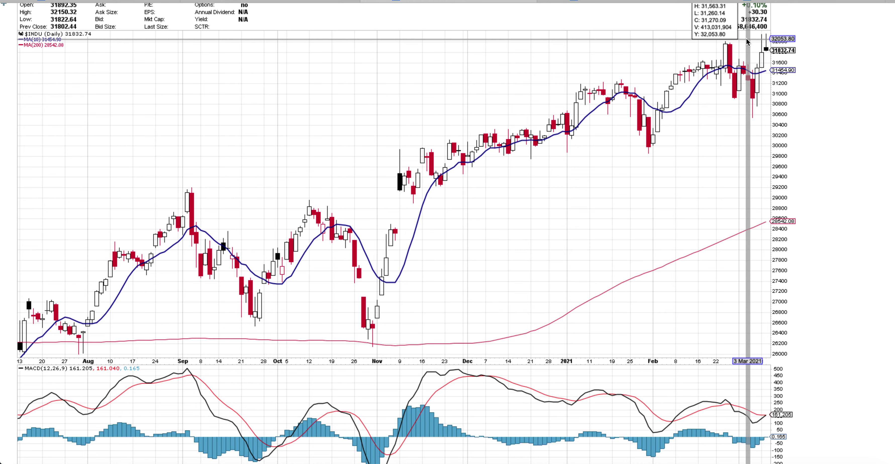
{"action": "scroll", "coordinate": [703, 178], "scroll_direction": "down", "scroll_amount": 1}
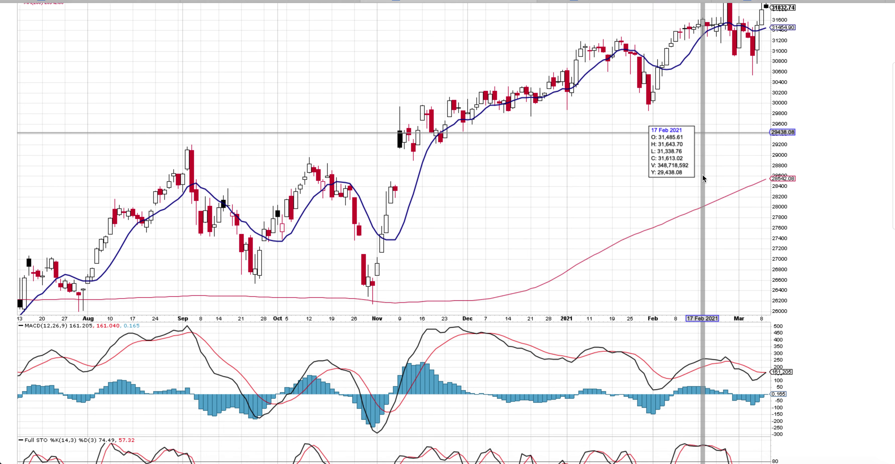
{"action": "scroll", "coordinate": [703, 176], "scroll_direction": "down", "scroll_amount": 4}
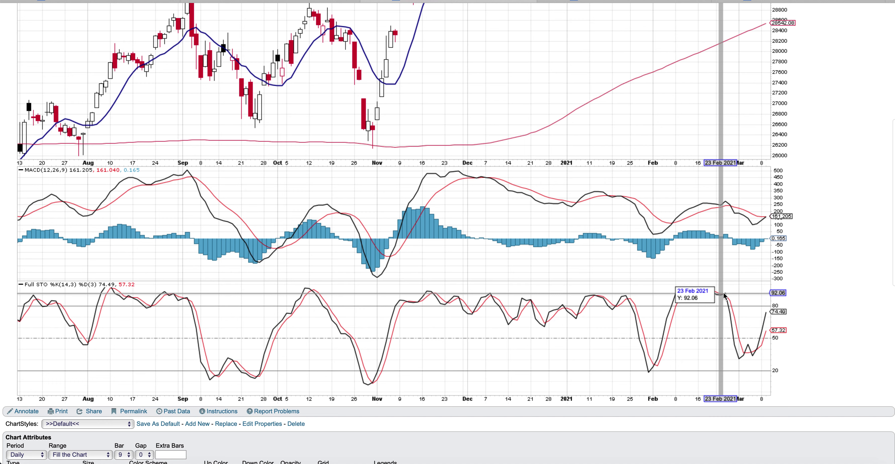
{"action": "scroll", "coordinate": [710, 313], "scroll_direction": "up", "scroll_amount": 3}
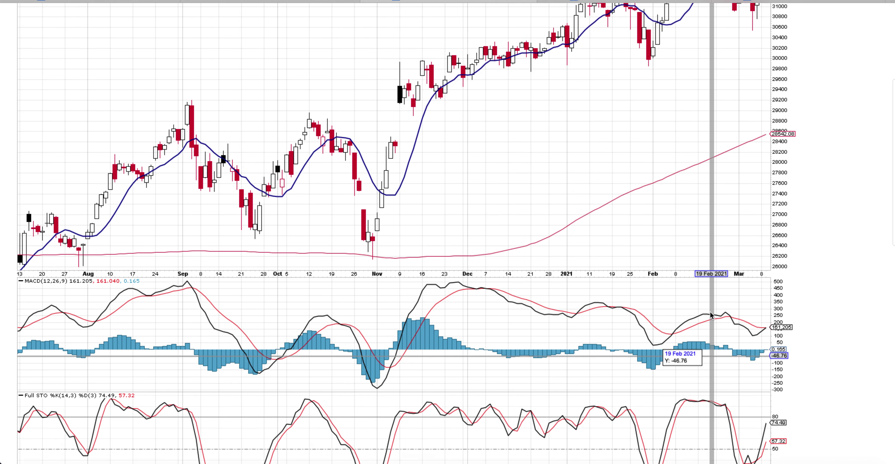
{"action": "scroll", "coordinate": [710, 315], "scroll_direction": "up", "scroll_amount": 3}
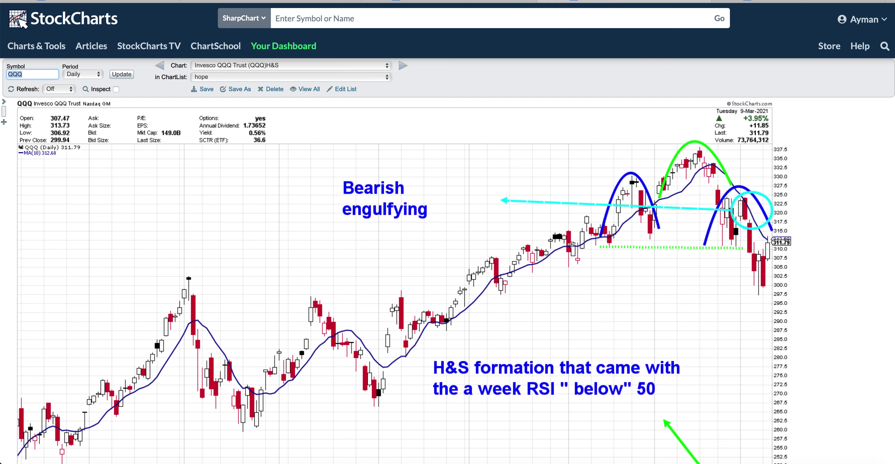
Enable the price readout on the QQQ head-and-shoulders chart and scroll to its RSI panel.
{"action": "left_click", "coordinate": [116, 89]}
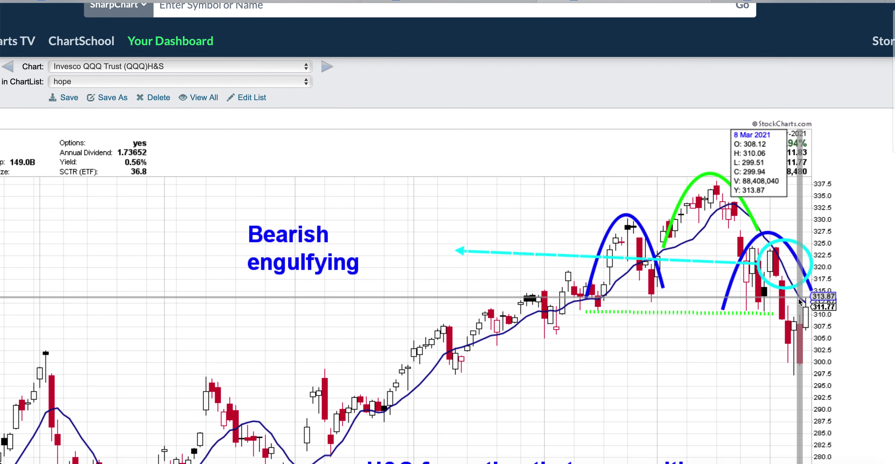
{"action": "scroll", "coordinate": [799, 299], "scroll_direction": "down", "scroll_amount": 1}
{"action": "scroll", "coordinate": [788, 261], "scroll_direction": "down", "scroll_amount": 2}
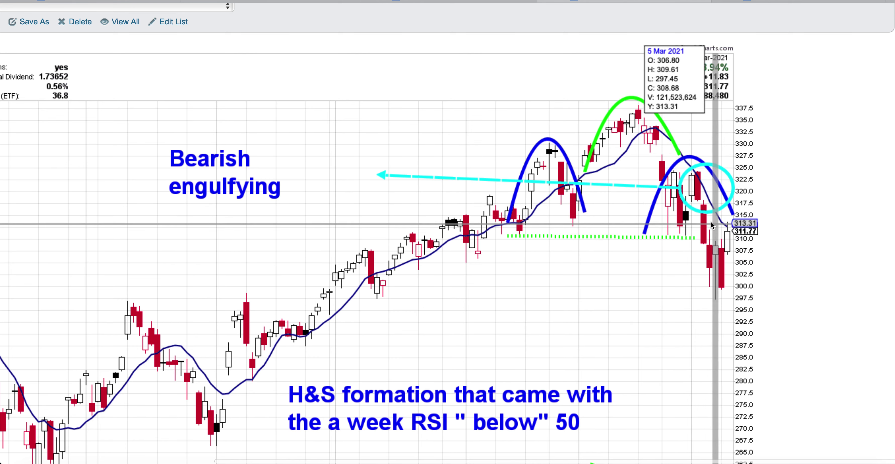
{"action": "scroll", "coordinate": [628, 323], "scroll_direction": "down", "scroll_amount": 5}
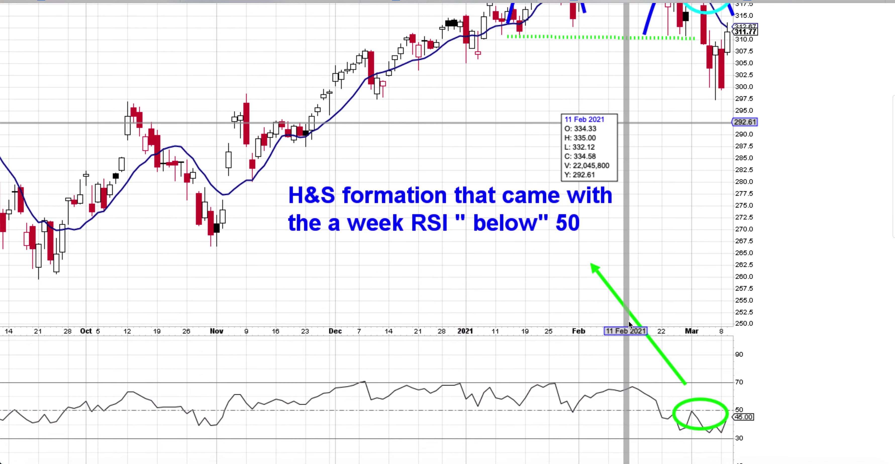
{"action": "scroll", "coordinate": [629, 321], "scroll_direction": "up", "scroll_amount": 5}
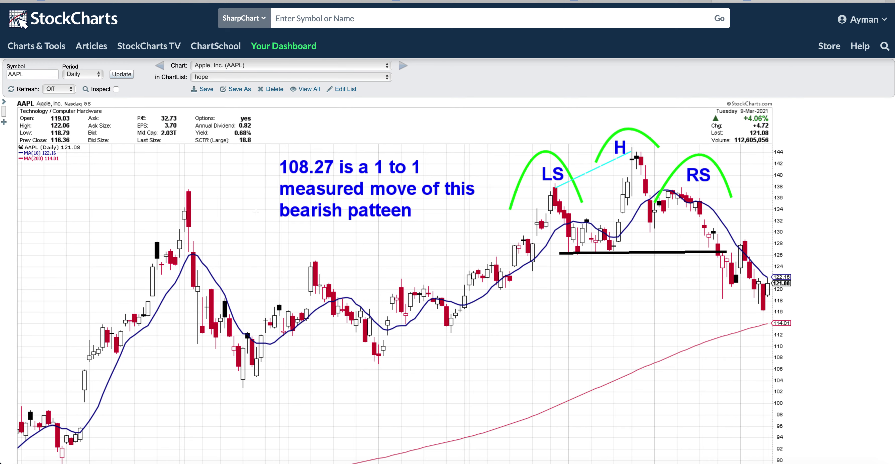
Scroll through the AAPL head-and-shoulders chart and its 108.27 measured-move target.
{"action": "scroll", "coordinate": [355, 298], "scroll_direction": "down", "scroll_amount": 3}
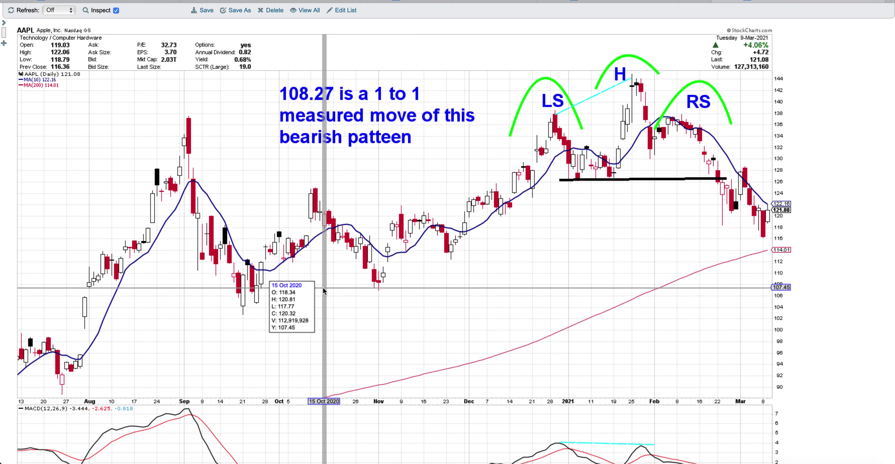
{"action": "scroll", "coordinate": [323, 288], "scroll_direction": "down", "scroll_amount": 2}
{"action": "scroll", "coordinate": [323, 291], "scroll_direction": "down", "scroll_amount": 3}
{"action": "scroll", "coordinate": [322, 292], "scroll_direction": "up", "scroll_amount": 5}
{"action": "scroll", "coordinate": [322, 288], "scroll_direction": "up", "scroll_amount": 4}
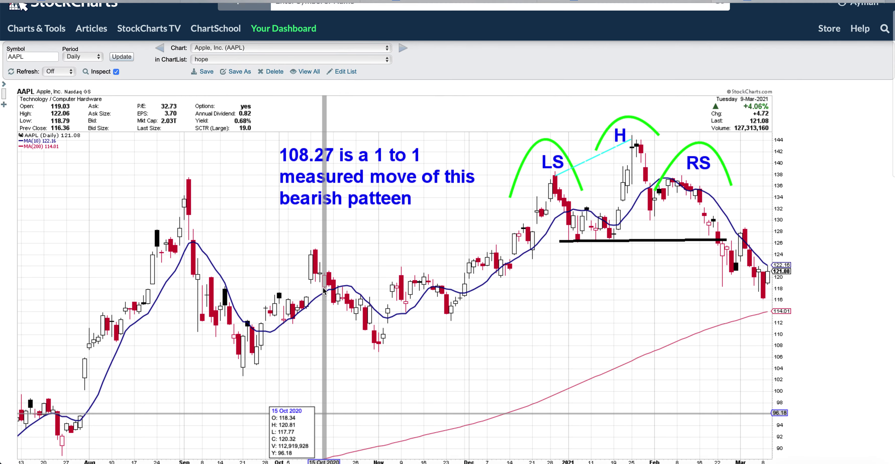
{"action": "scroll", "coordinate": [322, 288], "scroll_direction": "left", "scroll_amount": 2}
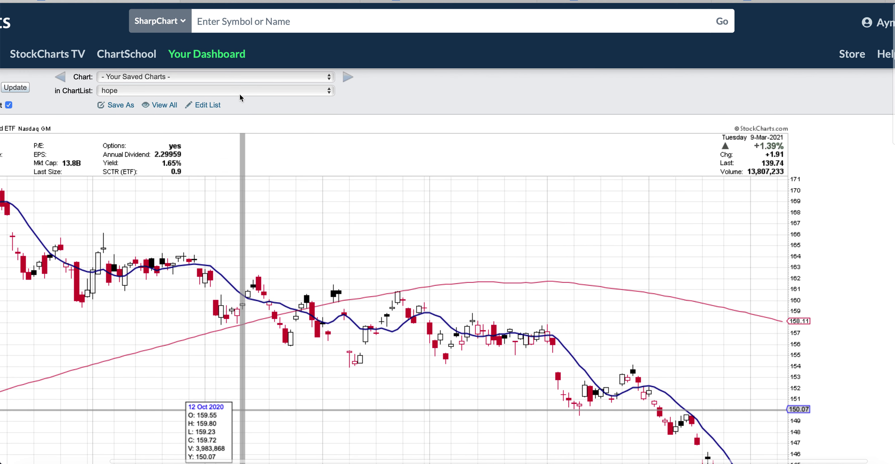
Load the saved 'US Dollar - Cash Settle (EOD) ($USD) bope' StockCharts chart, then return to TradingView.
{"action": "left_click", "coordinate": [239, 77]}
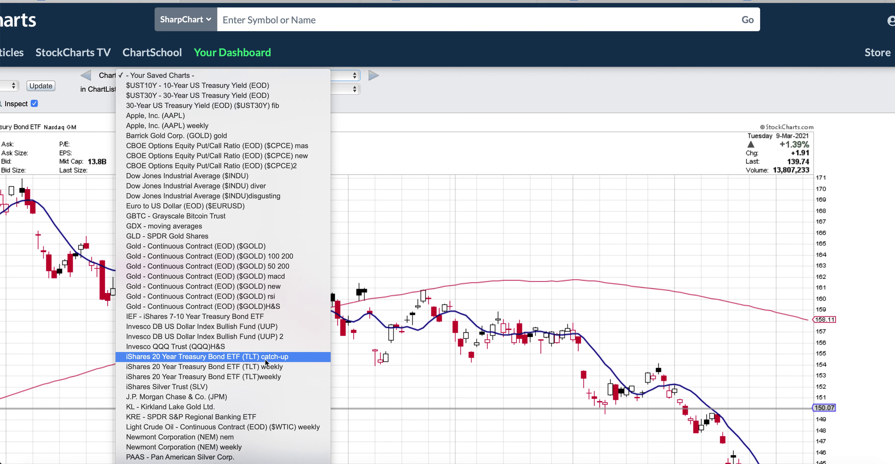
{"action": "scroll", "coordinate": [265, 359], "scroll_direction": "down", "scroll_amount": 10}
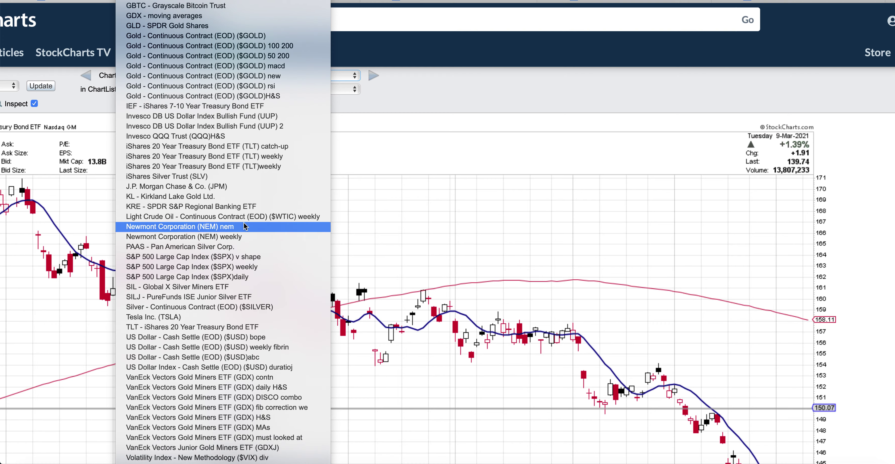
{"action": "left_click", "coordinate": [252, 338]}
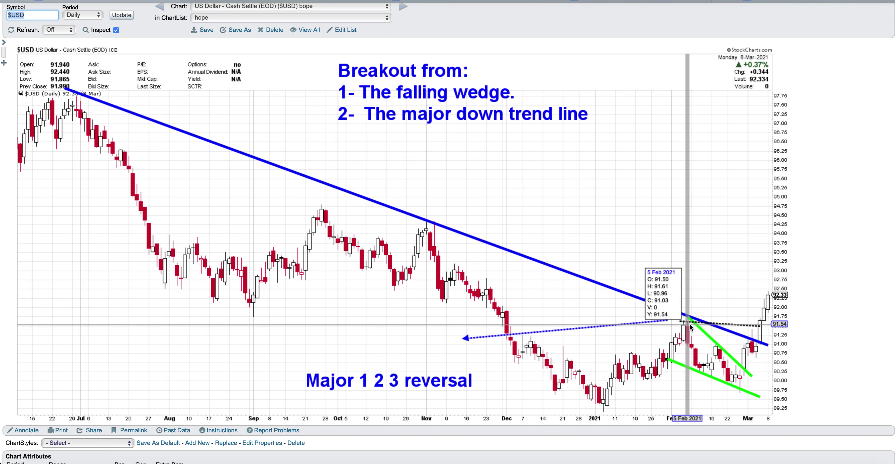
{"action": "left_click", "coordinate": [297, 1]}
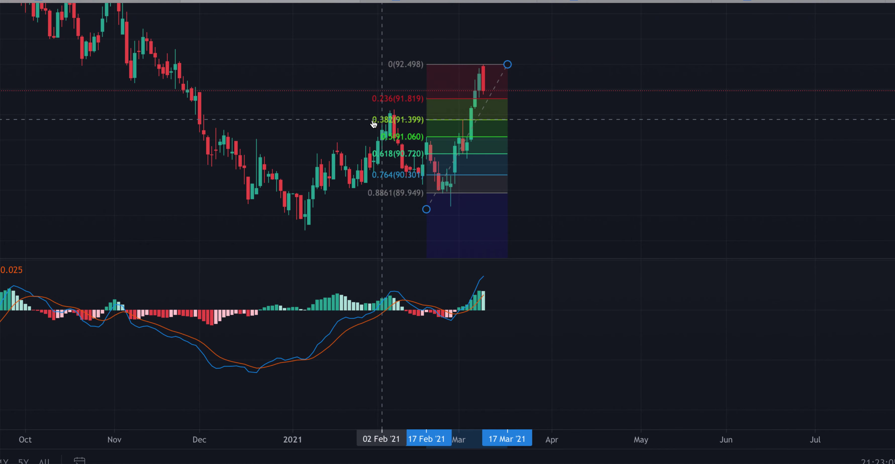
{"action": "scroll", "coordinate": [402, 126], "scroll_direction": "up", "scroll_amount": 5}
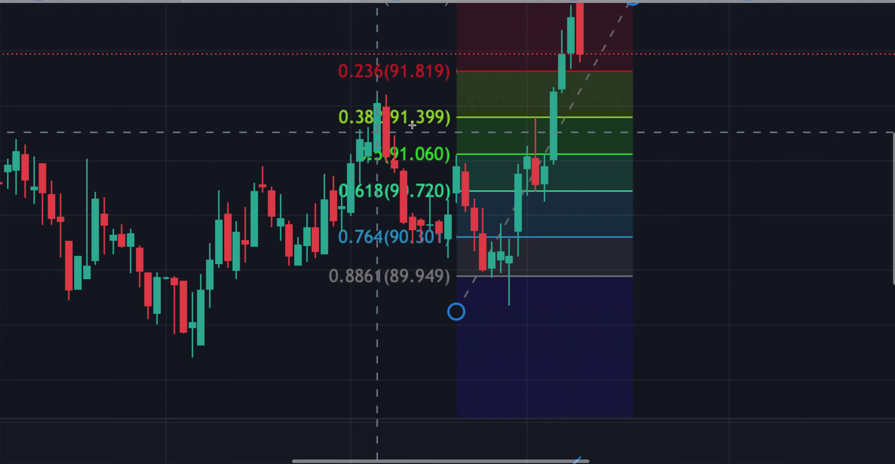
{"action": "scroll", "coordinate": [388, 154], "scroll_direction": "down", "scroll_amount": 3}
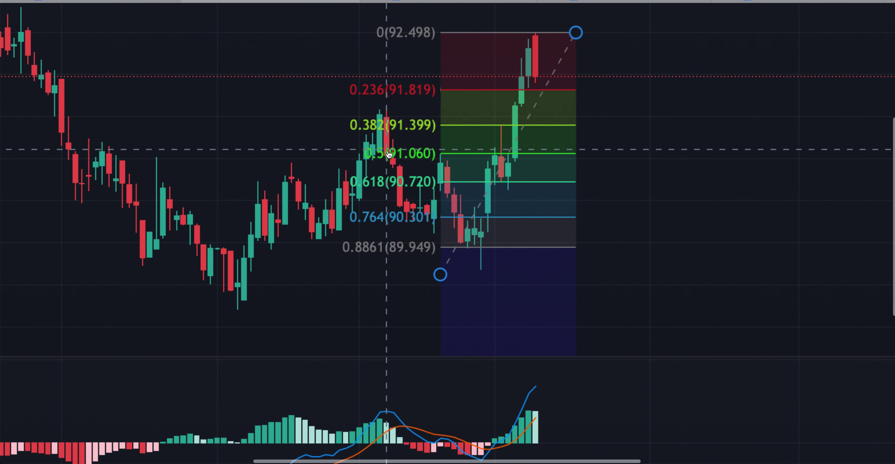